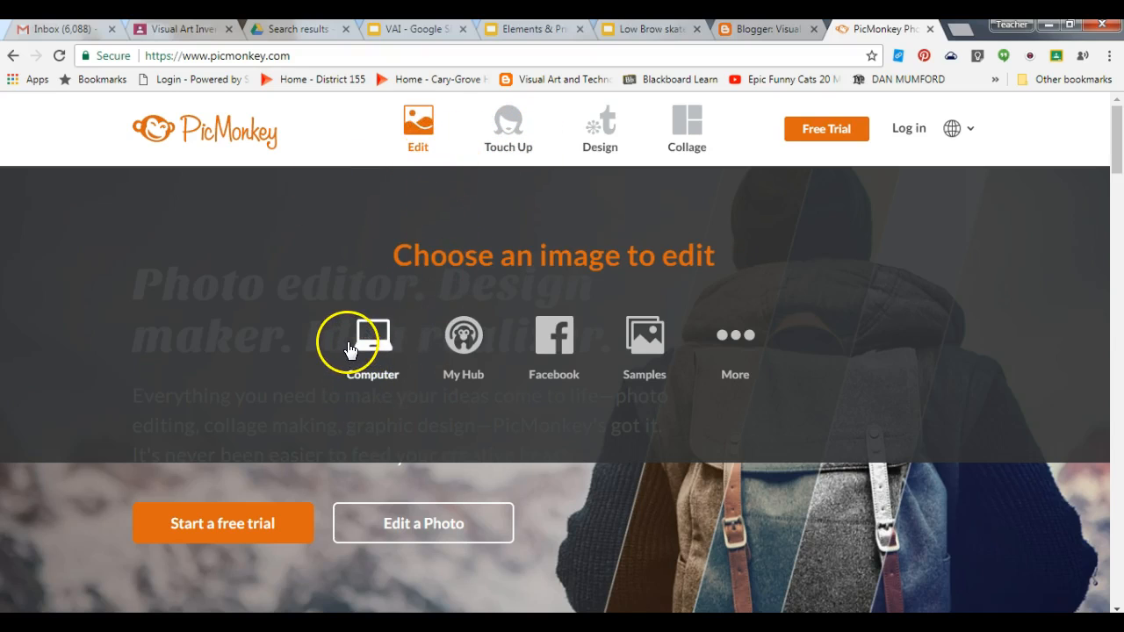
Open the Tulips photo from the Sample Pictures folder of the Pictures library for editing
{"action": "left_click", "coordinate": [410, 119]}
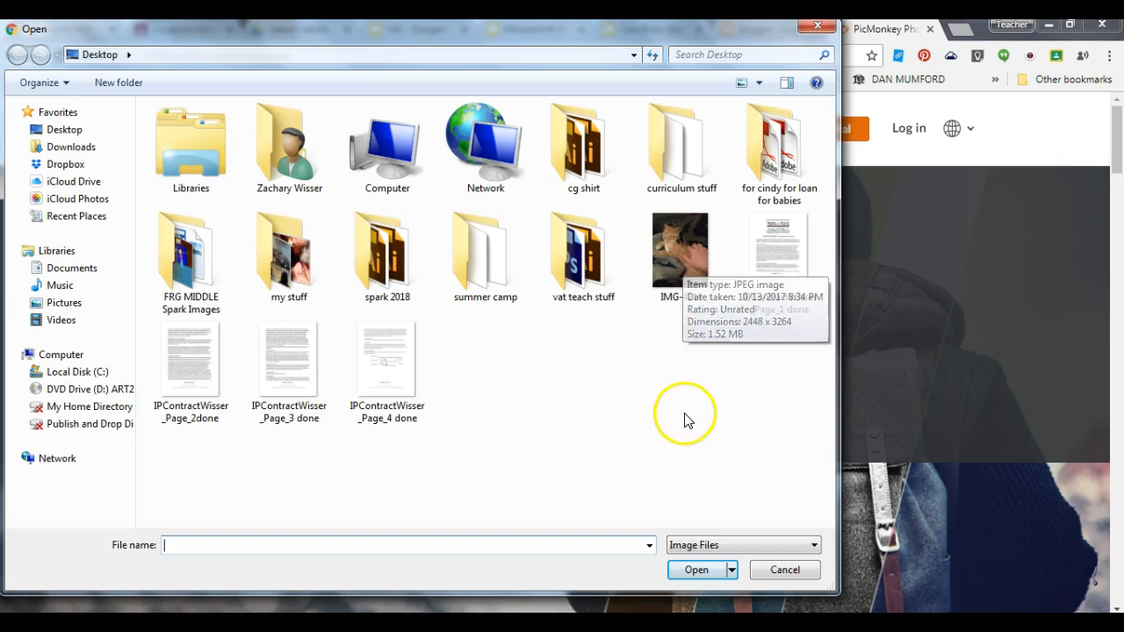
{"action": "left_click", "coordinate": [676, 259]}
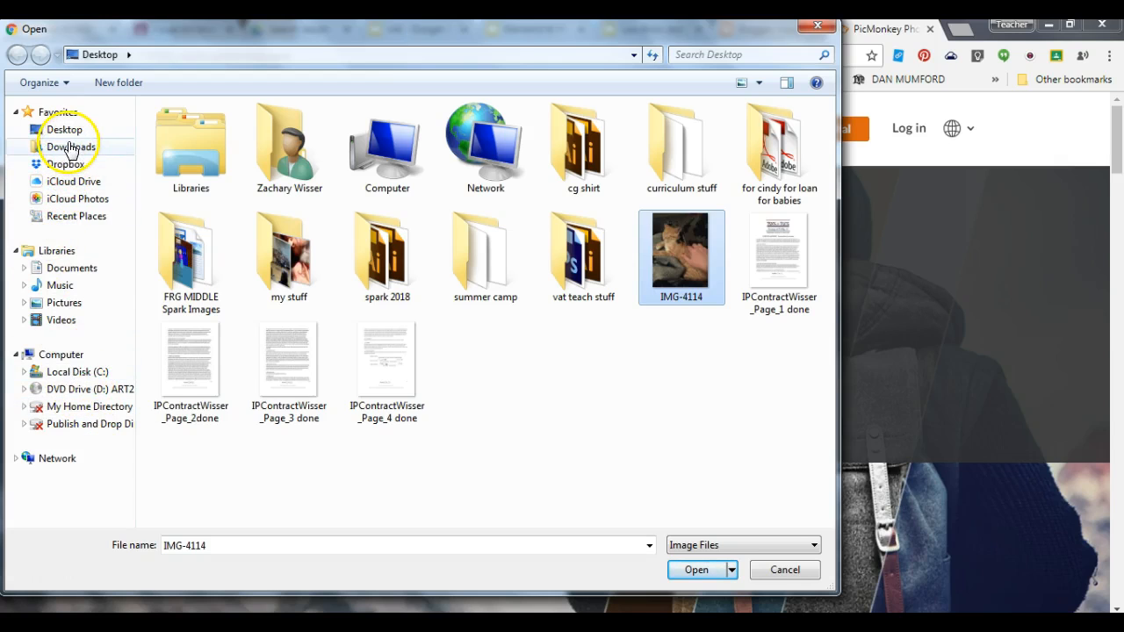
{"action": "left_click", "coordinate": [63, 304]}
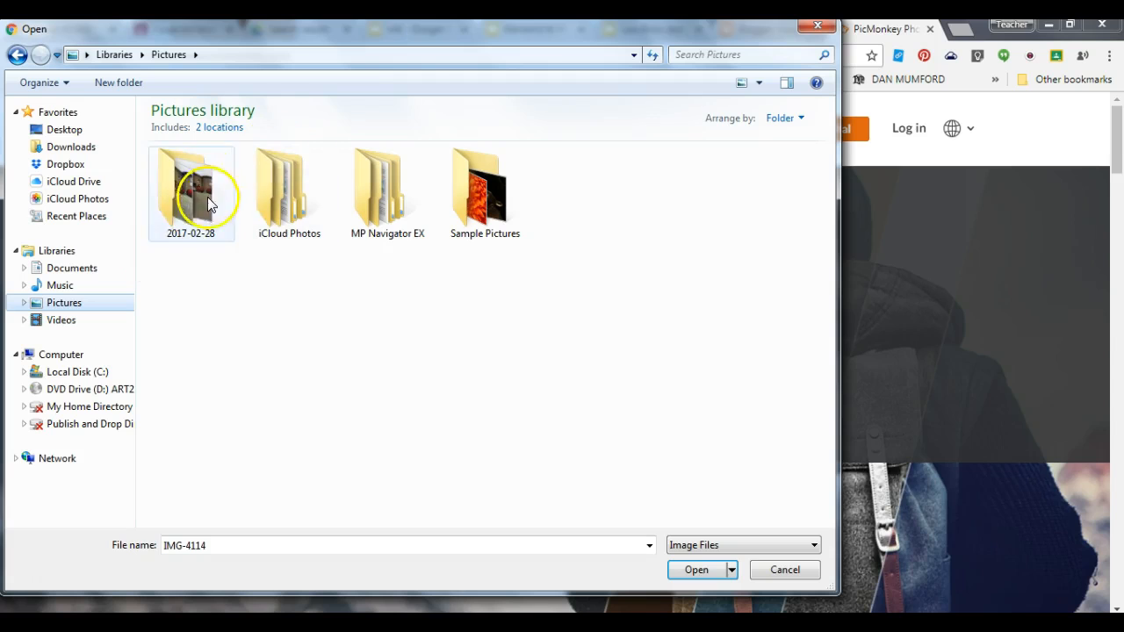
{"action": "double_click", "coordinate": [477, 187]}
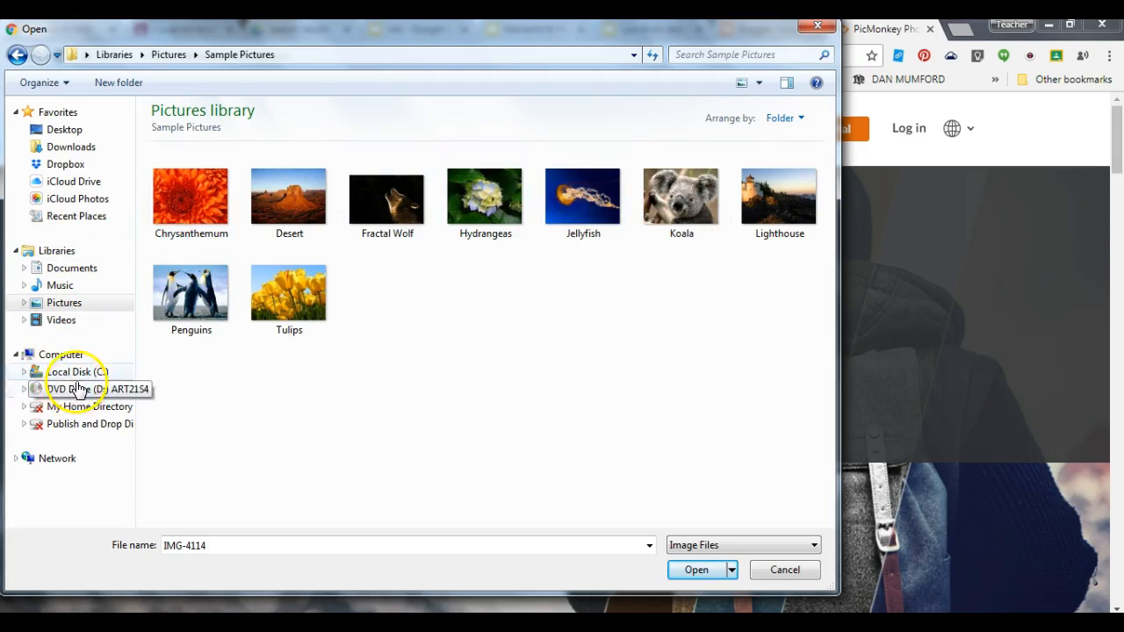
{"action": "double_click", "coordinate": [292, 294]}
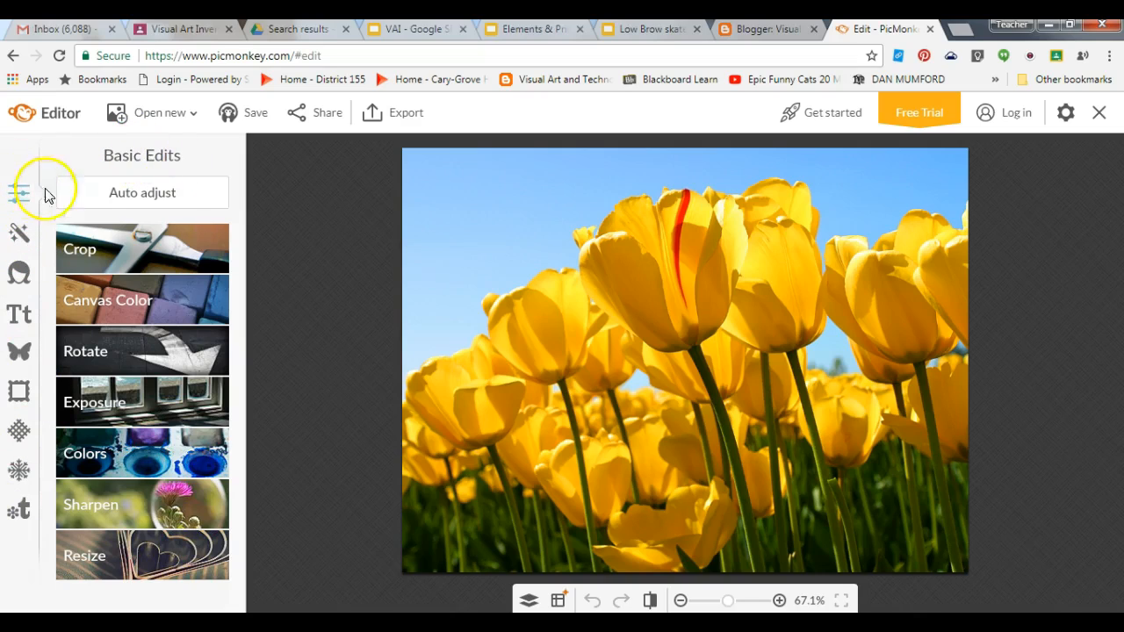
Crop the tulip photo to 682 x 512 with no fixed proportions
{"action": "left_click", "coordinate": [137, 249]}
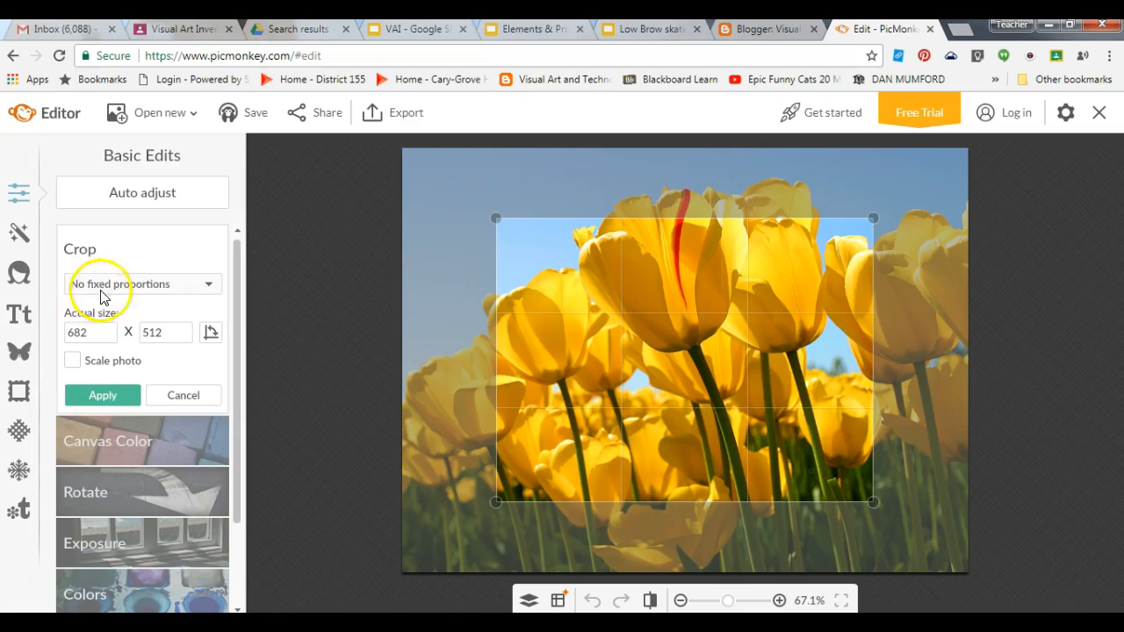
{"action": "left_click", "coordinate": [102, 396]}
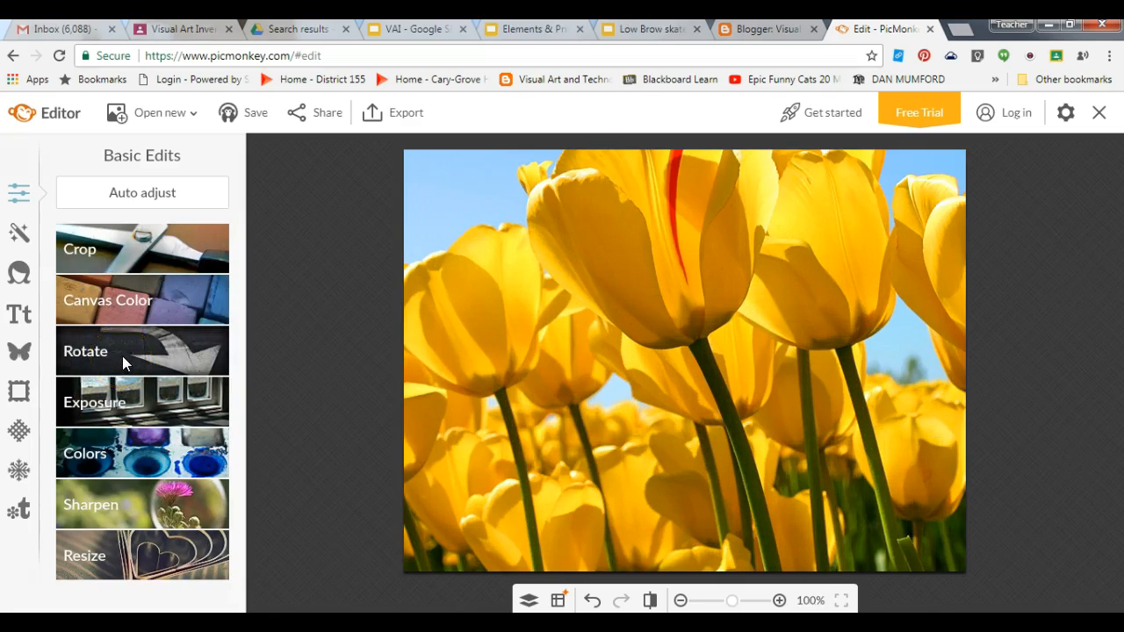
Adjust the photo's exposure by lowering the brightness and raising the contrast, and apply the changes
{"action": "left_click", "coordinate": [122, 414]}
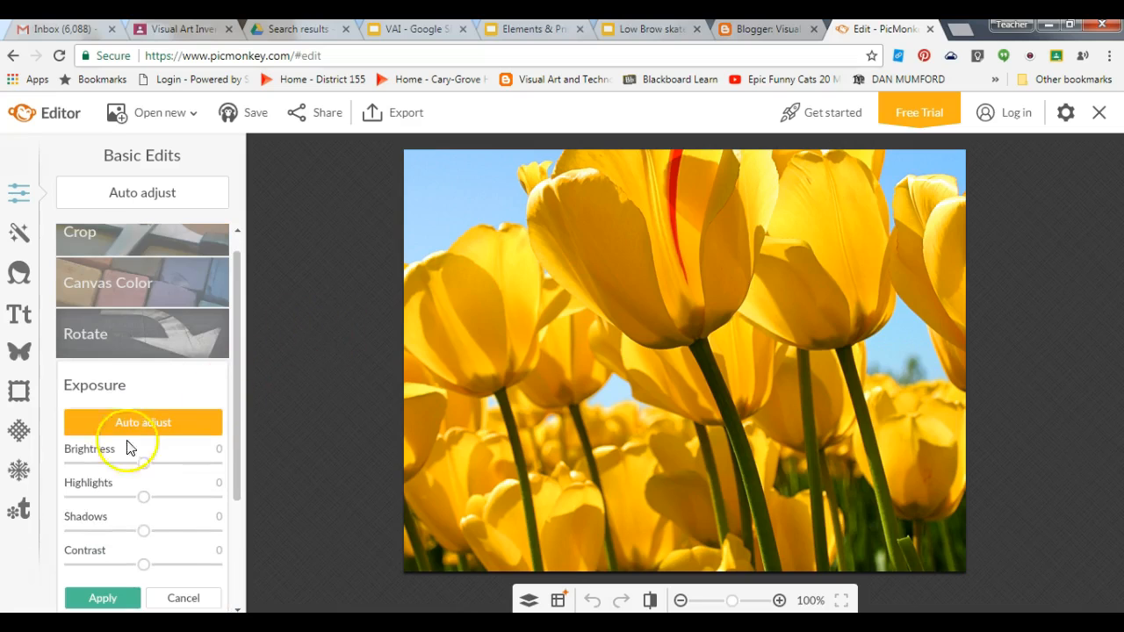
{"action": "mouse_move", "coordinate": [143, 461]}
{"action": "left_mouse_down"}
{"action": "mouse_move", "coordinate": [196, 472]}
{"action": "mouse_move", "coordinate": [123, 463]}
{"action": "left_mouse_up"}
{"action": "left_click_drag", "start_coordinate": [126, 570], "coordinate": [164, 579]}
{"action": "left_click", "coordinate": [100, 597]}
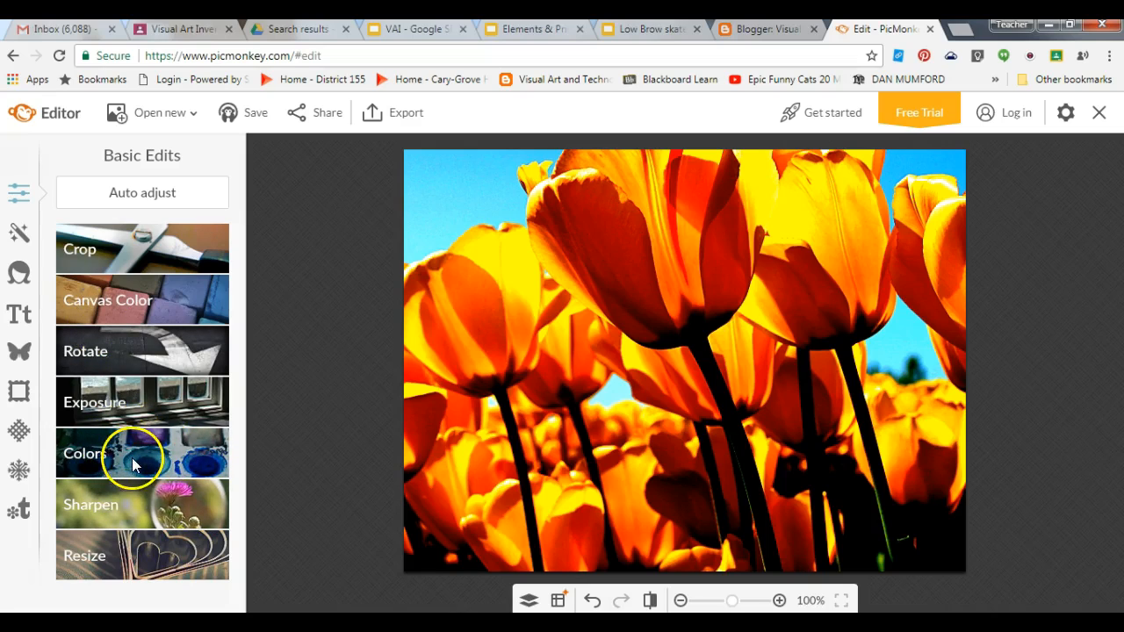
Adjust the photo's colors to saturation 69 and temperature -49, and apply the changes
{"action": "left_click", "coordinate": [139, 459]}
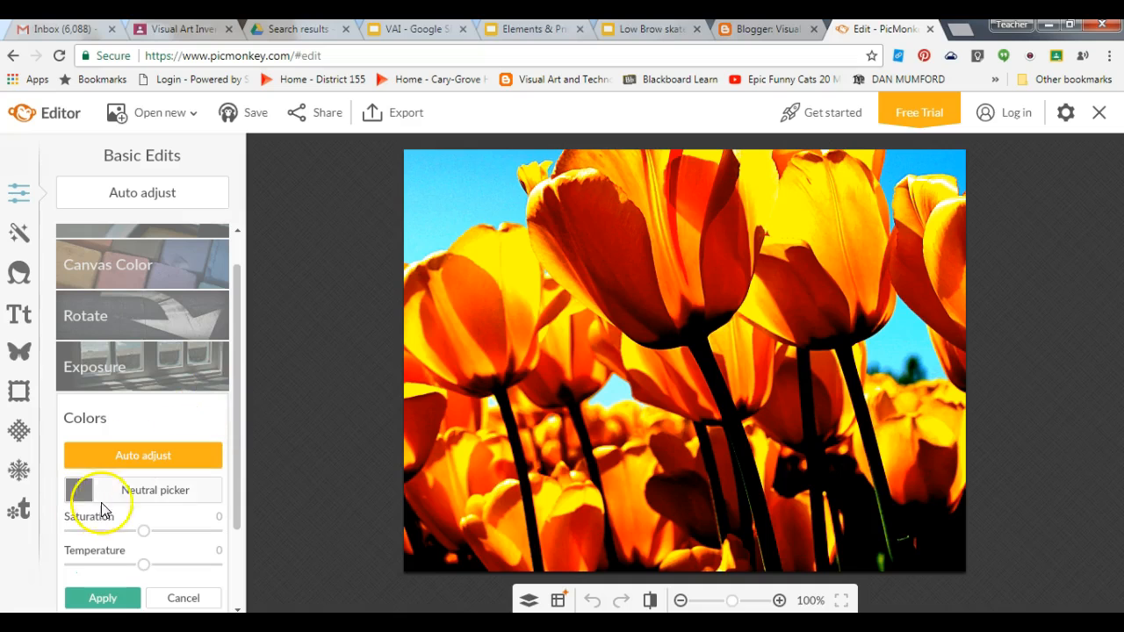
{"action": "left_click_drag", "start_coordinate": [144, 566], "coordinate": [108, 569]}
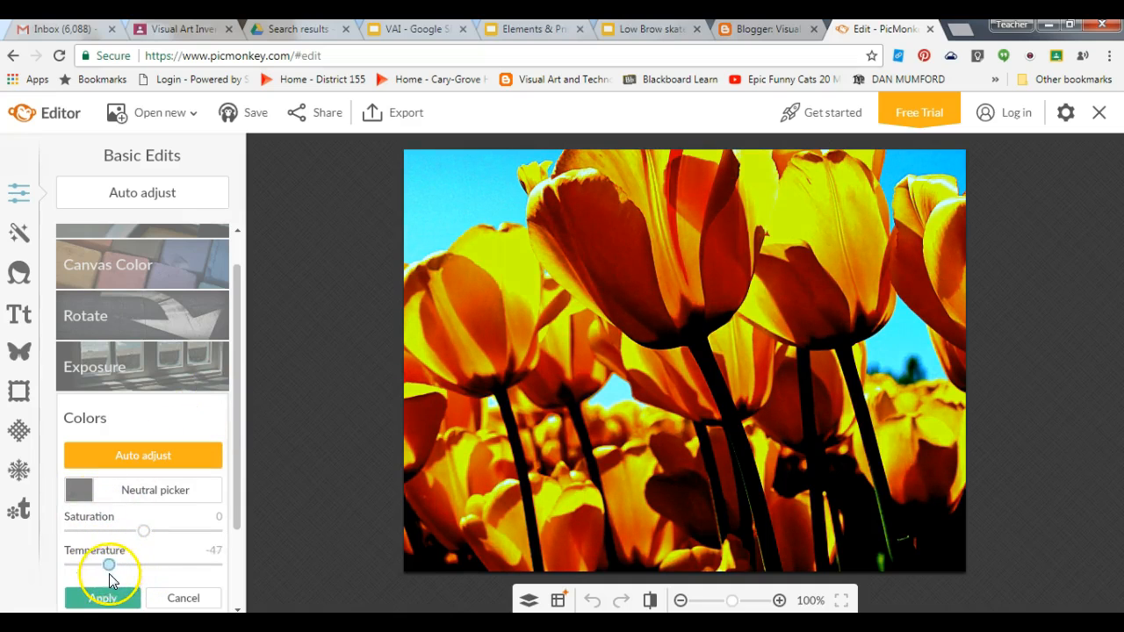
{"action": "left_click_drag", "start_coordinate": [143, 531], "coordinate": [197, 538]}
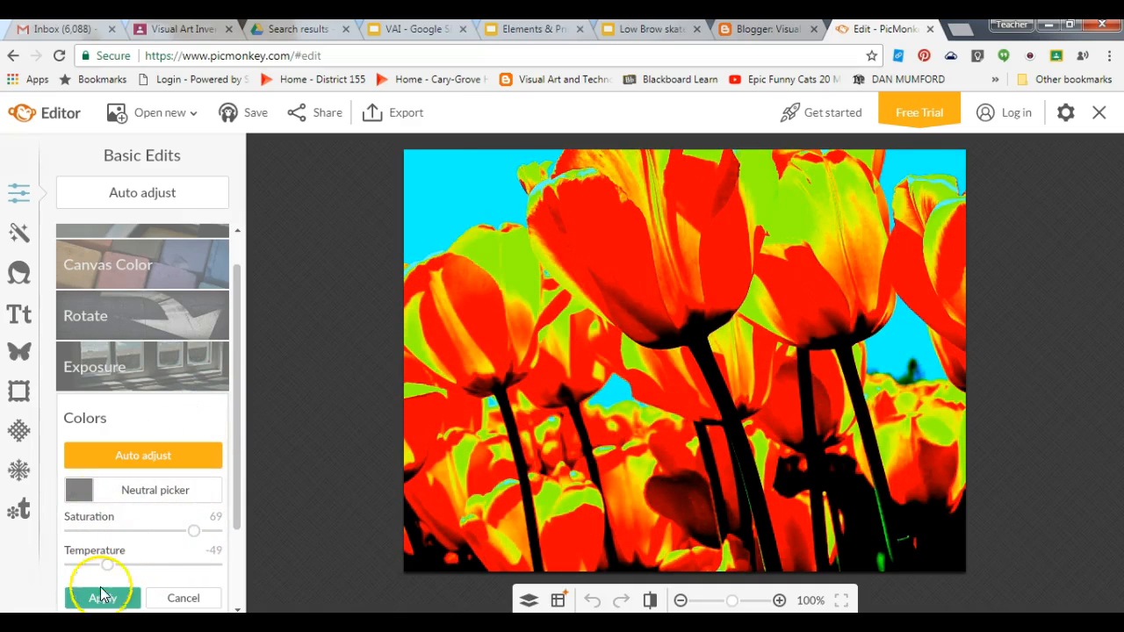
{"action": "left_click", "coordinate": [103, 598]}
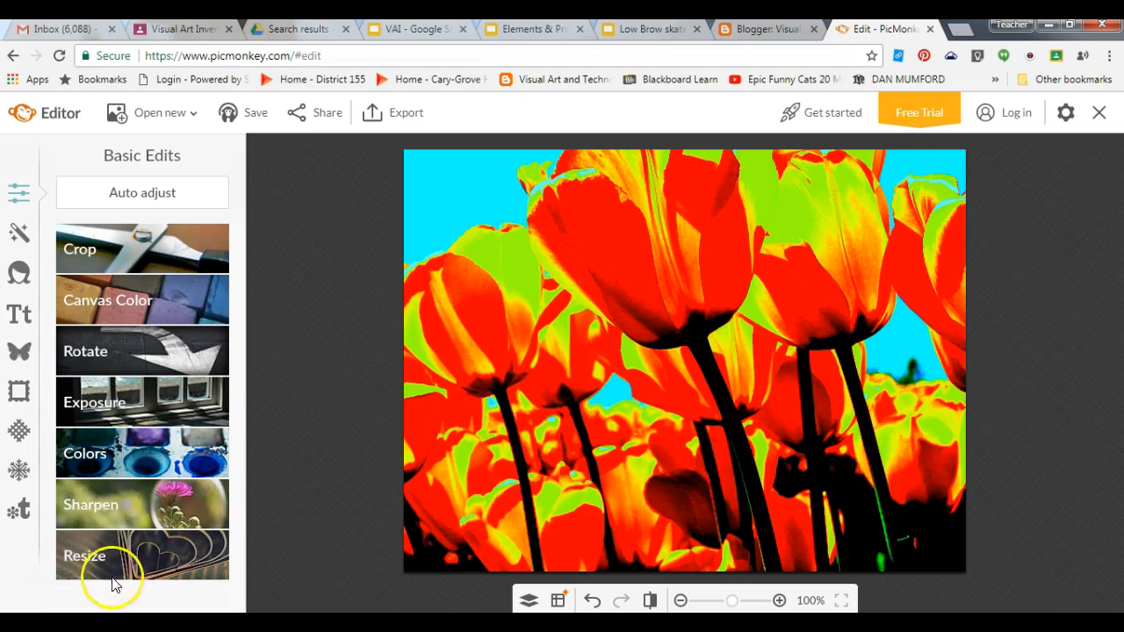
Examine the available effects, including the advanced Levels settings, and look through the overlay categories
{"action": "left_click", "coordinate": [19, 233]}
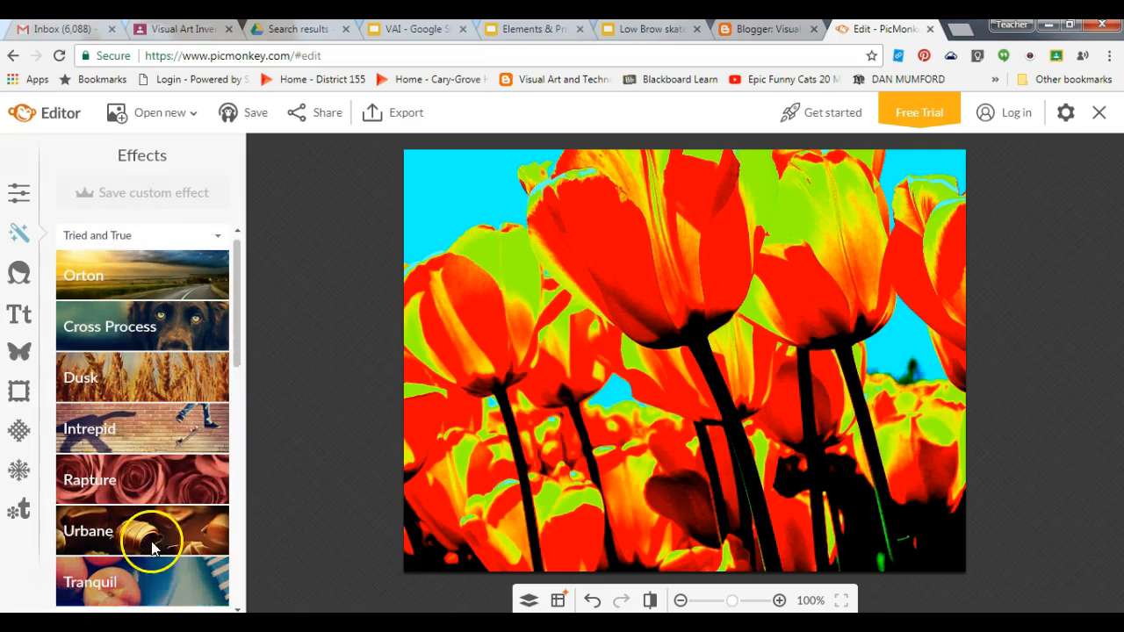
{"action": "left_click_drag", "start_coordinate": [238, 258], "coordinate": [243, 606]}
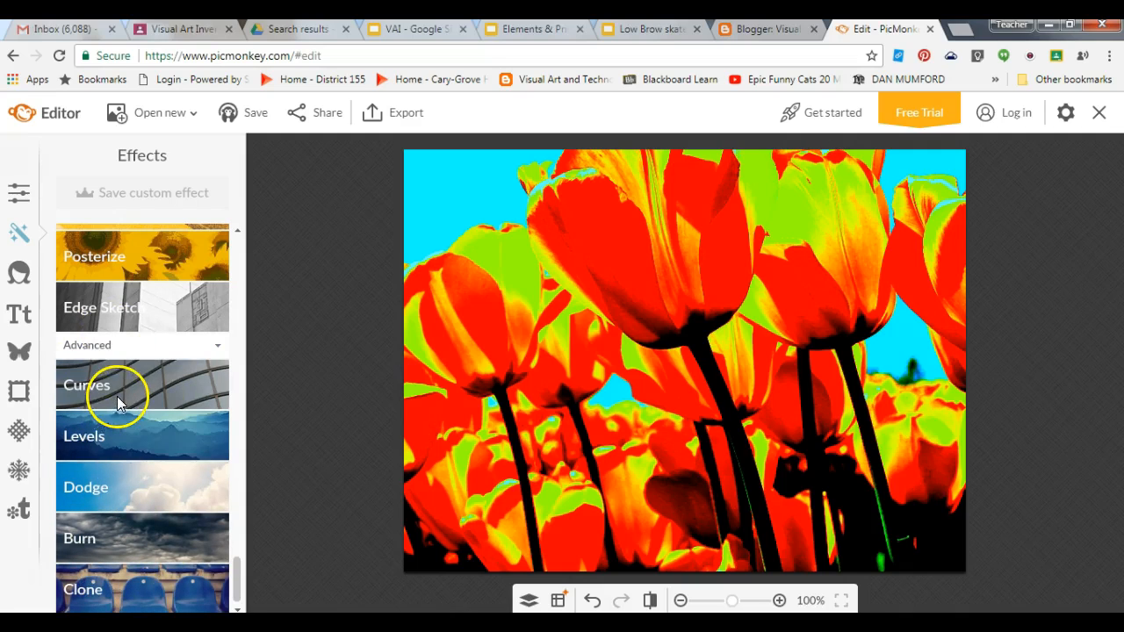
{"action": "left_click", "coordinate": [117, 452]}
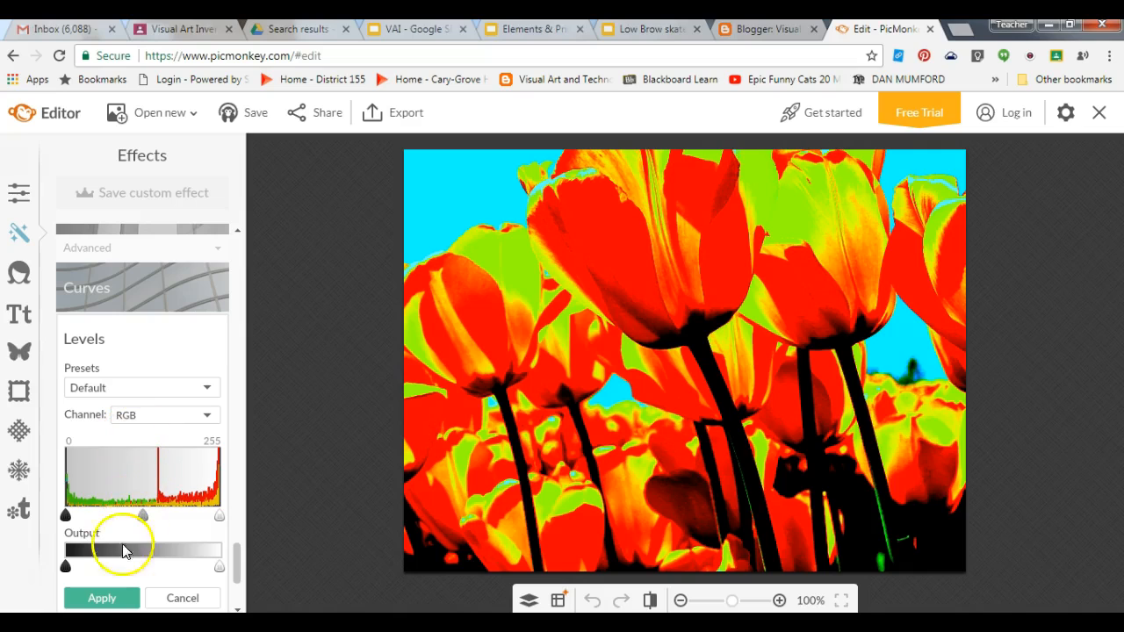
{"action": "left_click", "coordinate": [19, 316]}
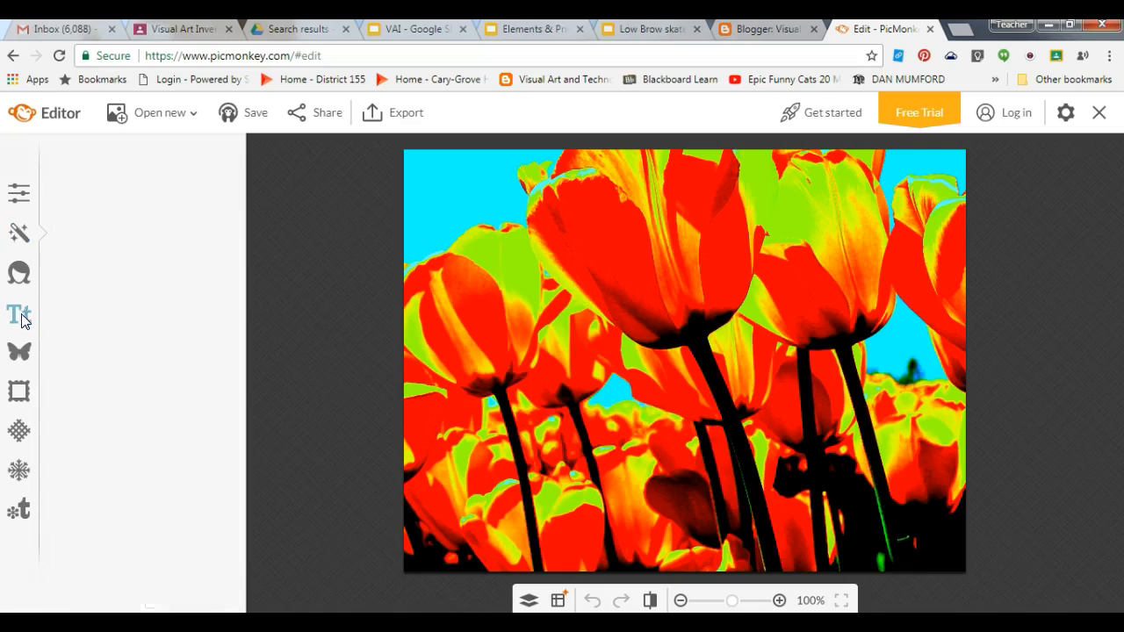
{"action": "left_click", "coordinate": [21, 353]}
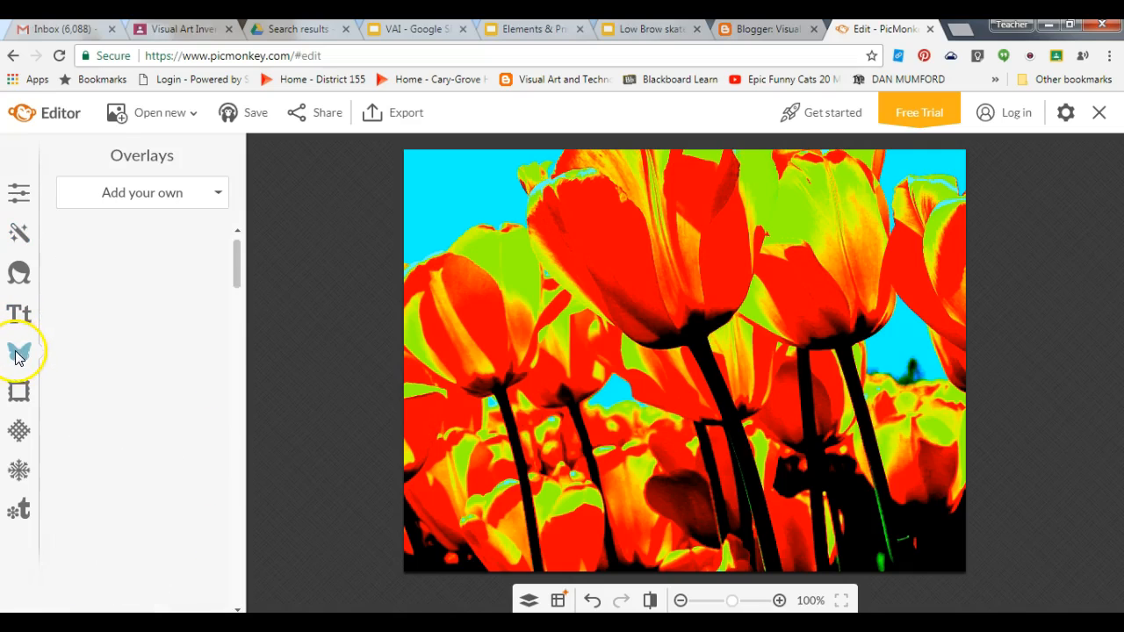
{"action": "scroll", "coordinate": [140, 425], "scroll_direction": "down", "scroll_amount": 5}
{"action": "scroll", "coordinate": [147, 422], "scroll_direction": "down", "scroll_amount": 10}
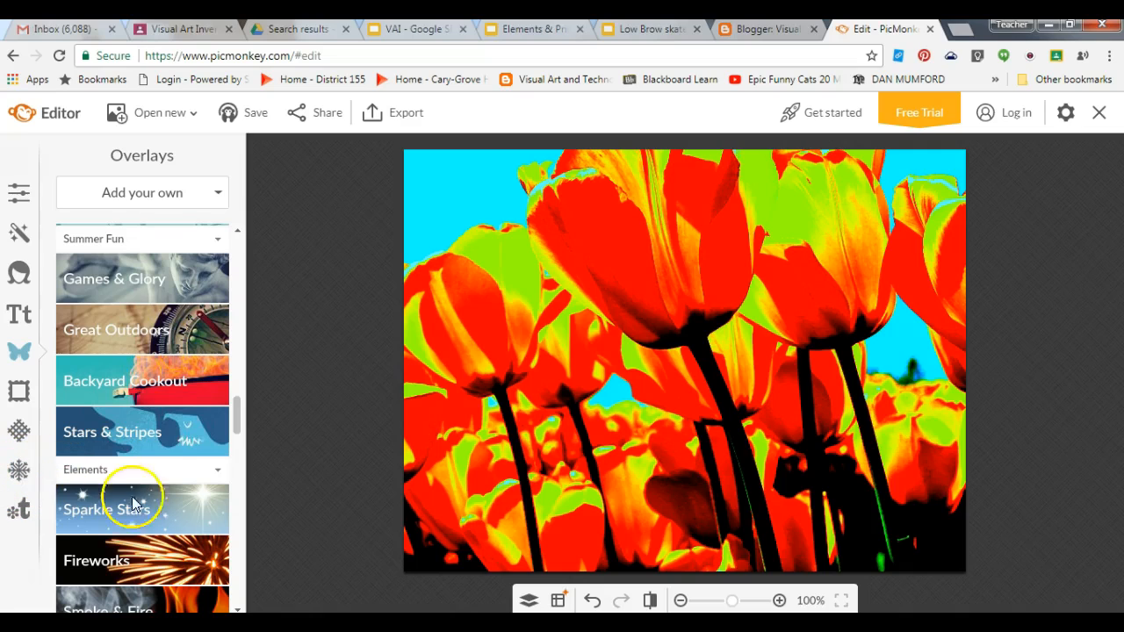
{"action": "left_click", "coordinate": [24, 413]}
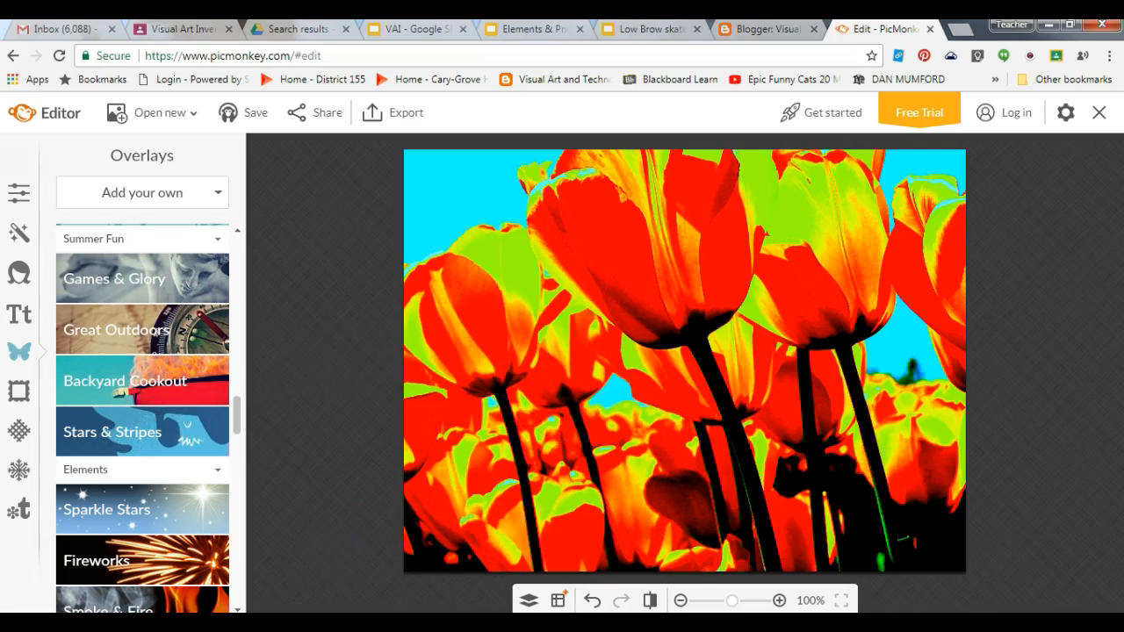
Switch to the Snipping Tool and capture the whole edited tulip photo
{"action": "left_click", "coordinate": [20, 625]}
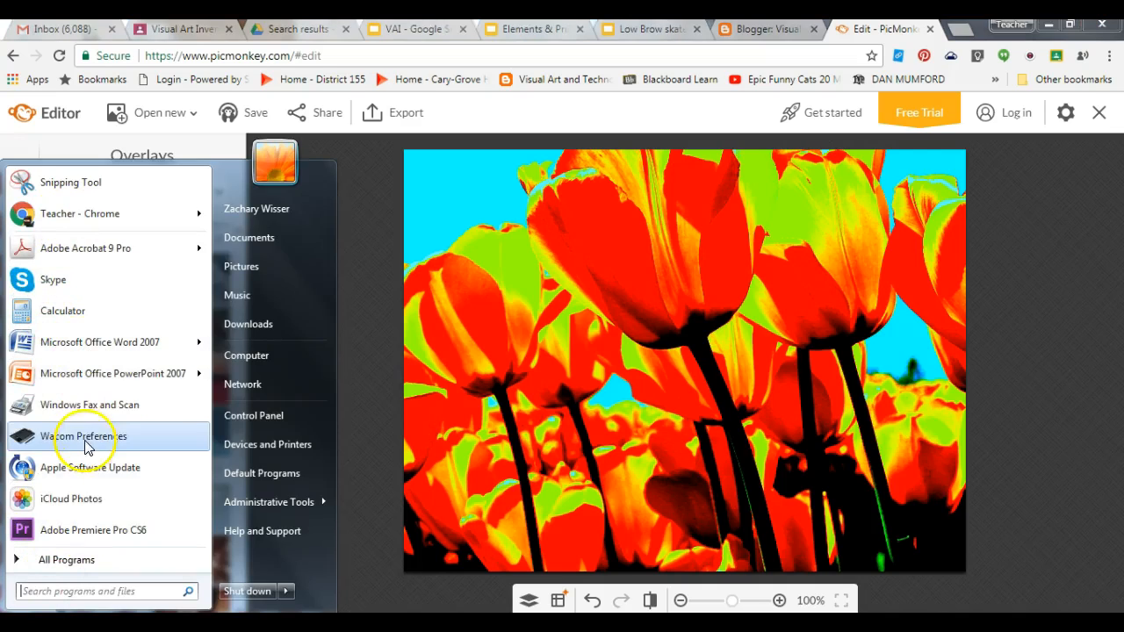
{"action": "left_click", "coordinate": [70, 181]}
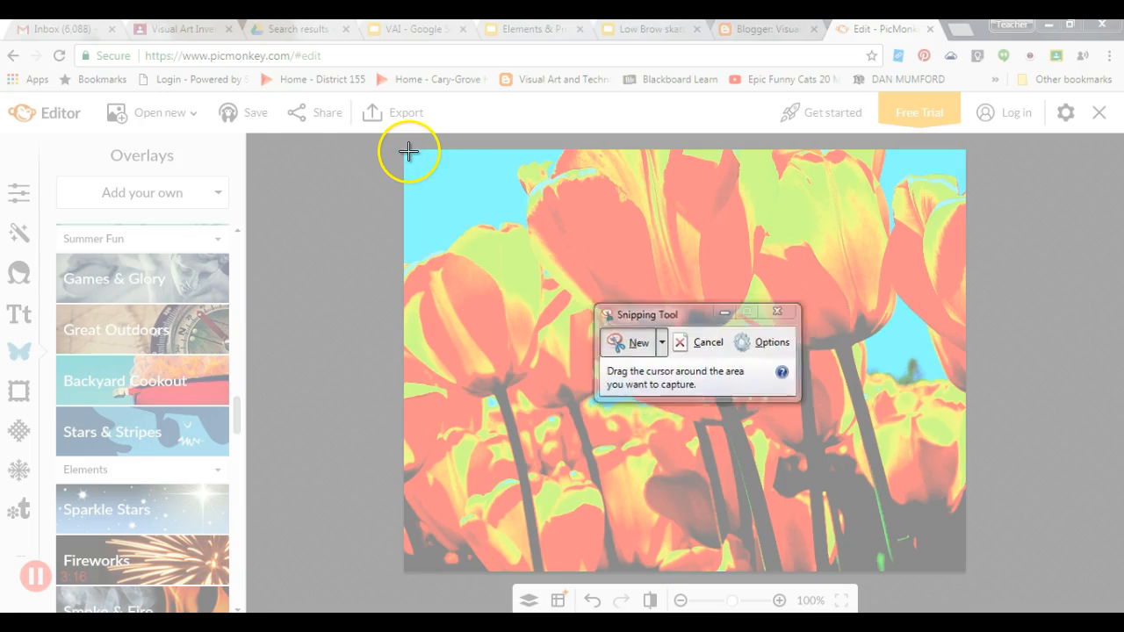
{"action": "left_click_drag", "start_coordinate": [407, 151], "coordinate": [960, 568]}
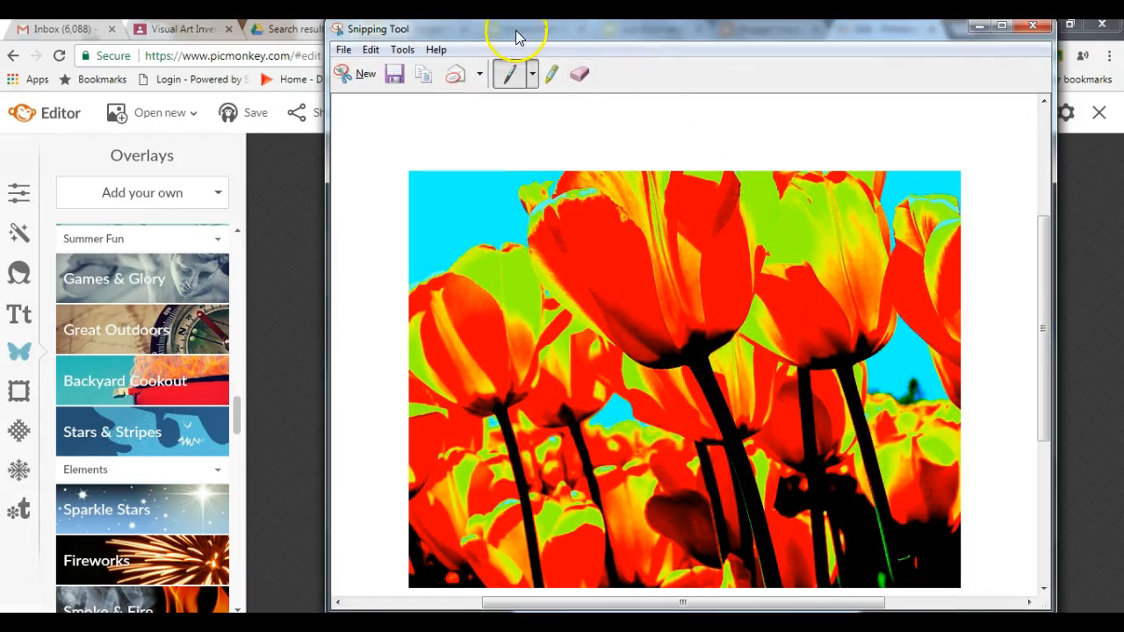
Start saving the snip, choosing the app art folder inside VAT Spring 2018 on My Home Directory (H:)
{"action": "left_click", "coordinate": [343, 50]}
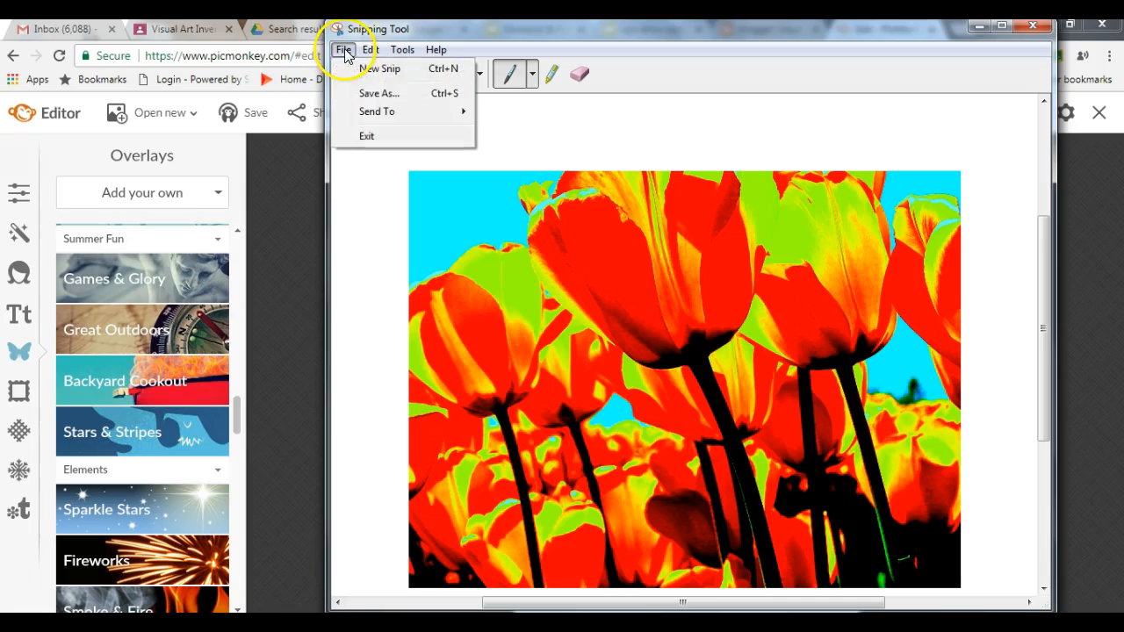
{"action": "left_click", "coordinate": [379, 93]}
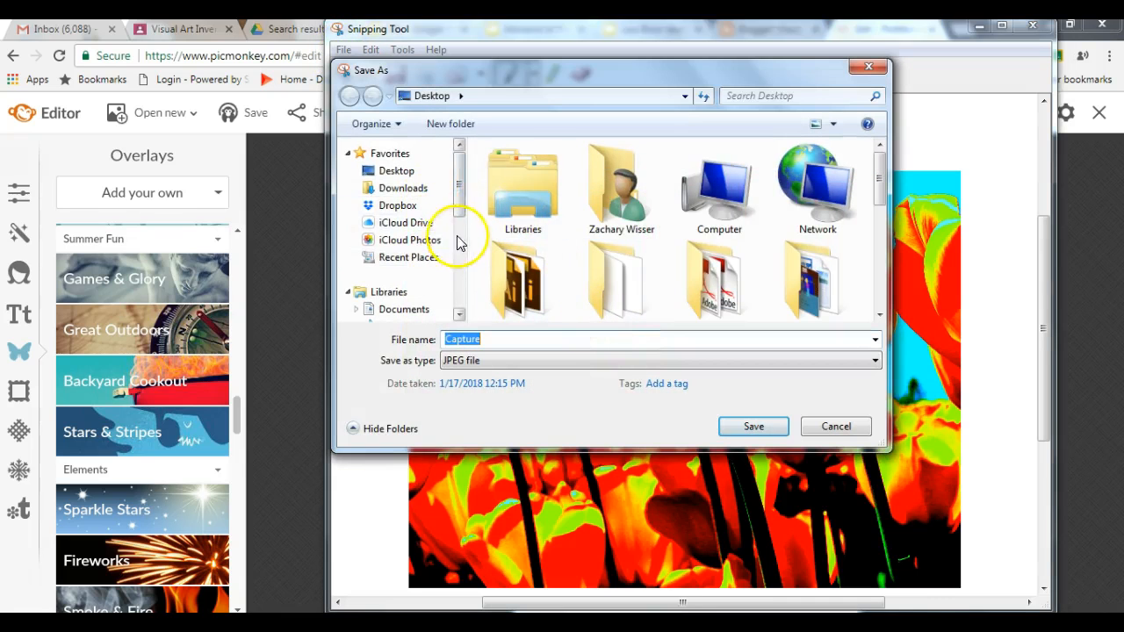
{"action": "scroll", "coordinate": [439, 246], "scroll_direction": "down", "scroll_amount": 3}
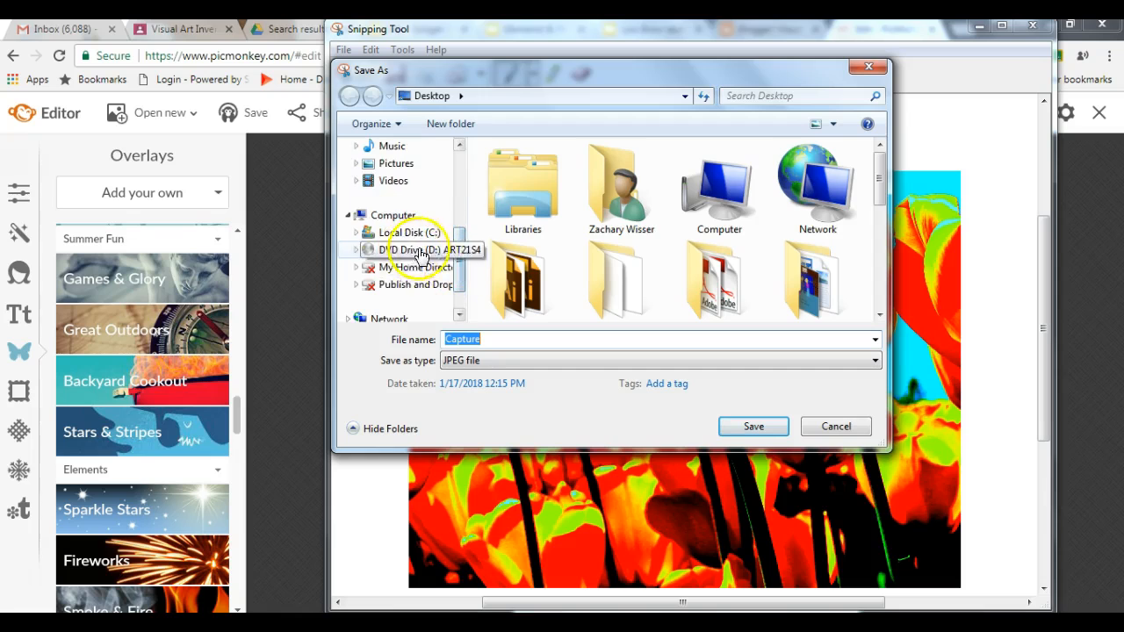
{"action": "left_click", "coordinate": [408, 267]}
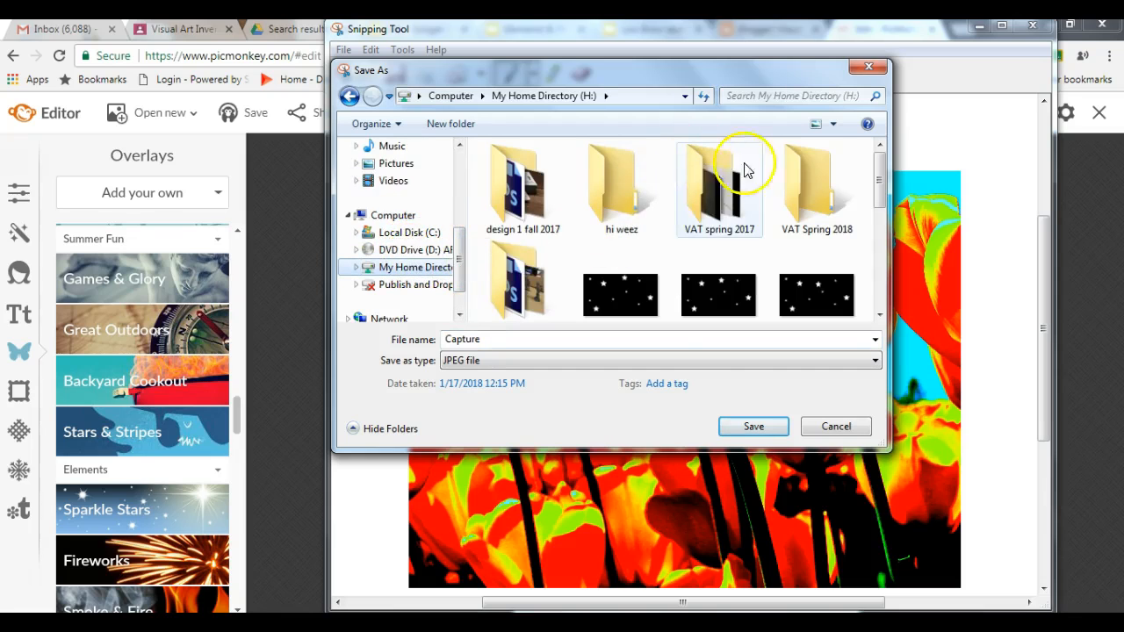
{"action": "double_click", "coordinate": [819, 189]}
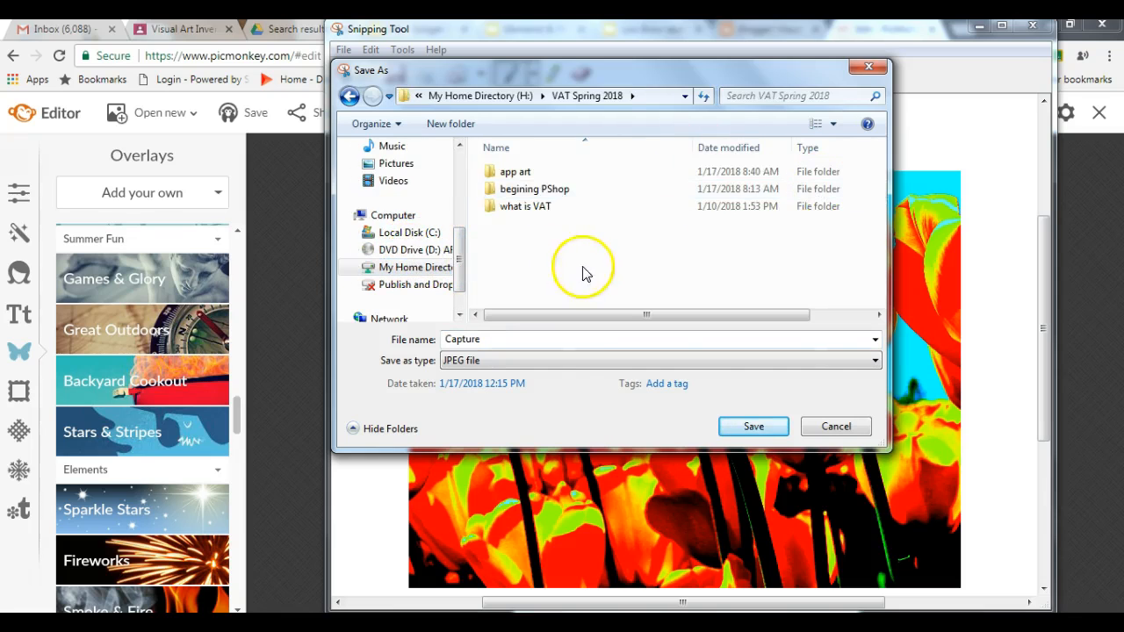
{"action": "double_click", "coordinate": [524, 178]}
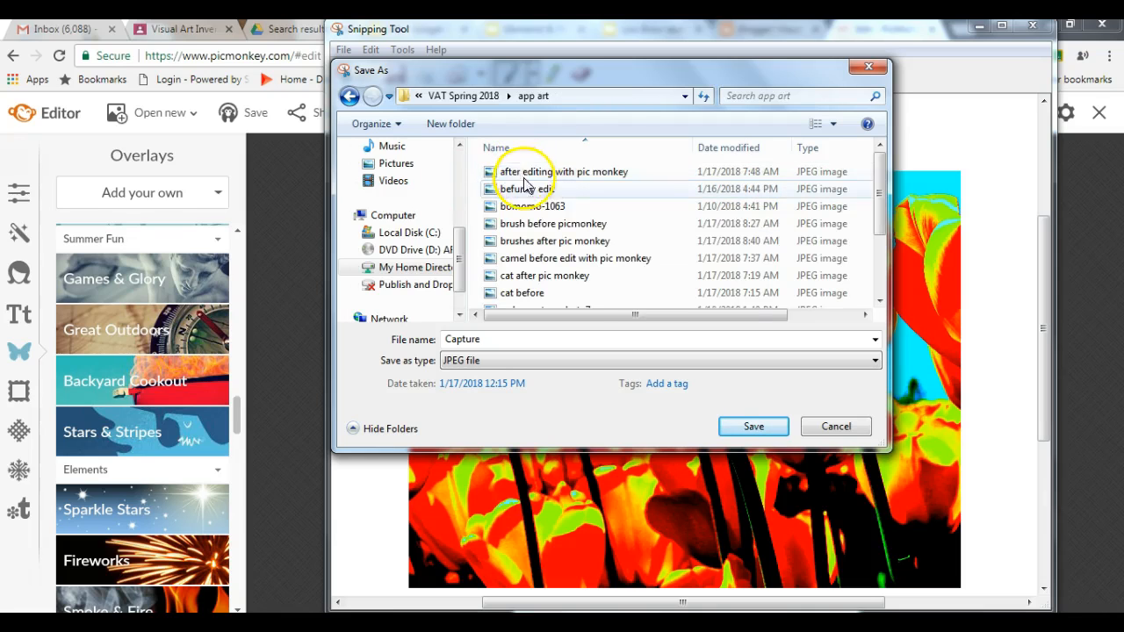
Save the snip as a JPEG file named "flowers after editing with picmonkey" and close the Snipping Tool
{"action": "double_click", "coordinate": [490, 339]}
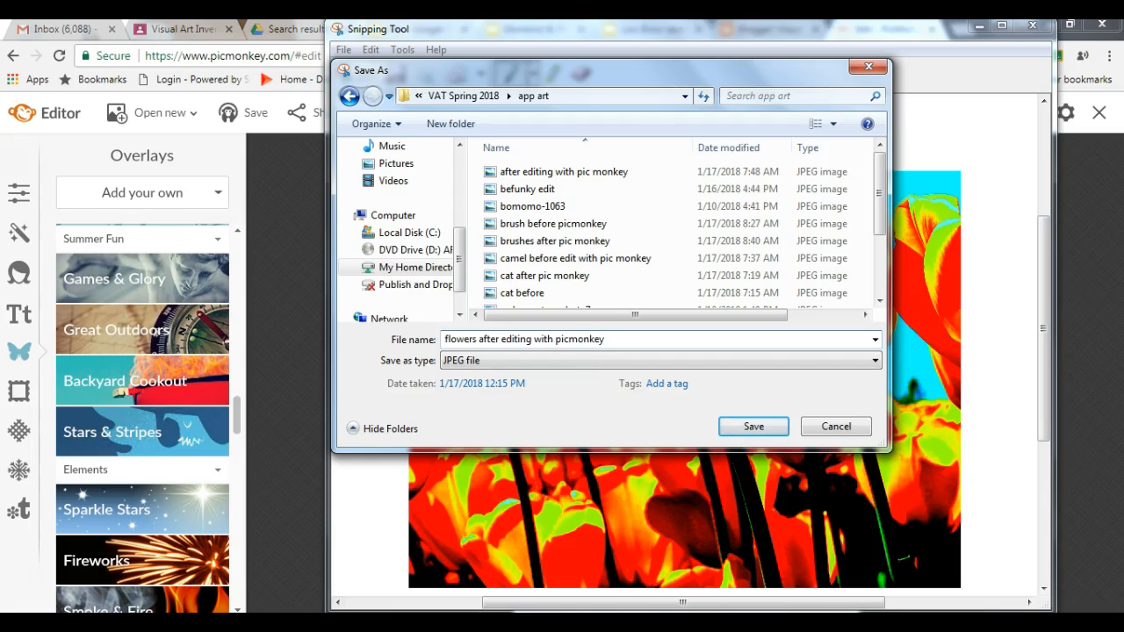
{"action": "left_click", "coordinate": [465, 360]}
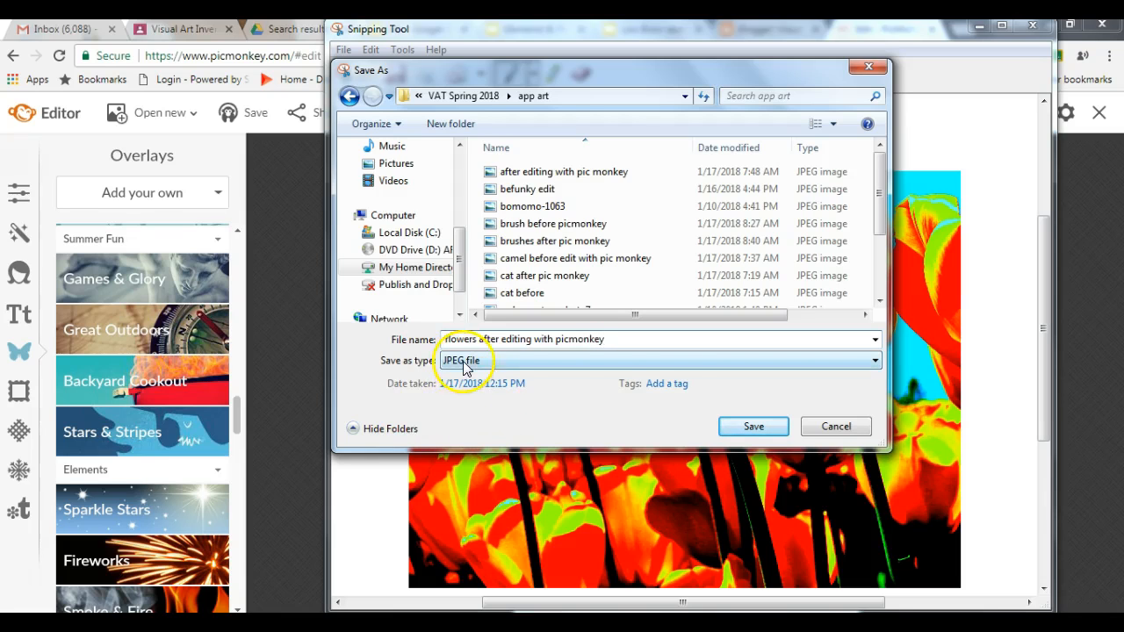
{"action": "left_click", "coordinate": [735, 425]}
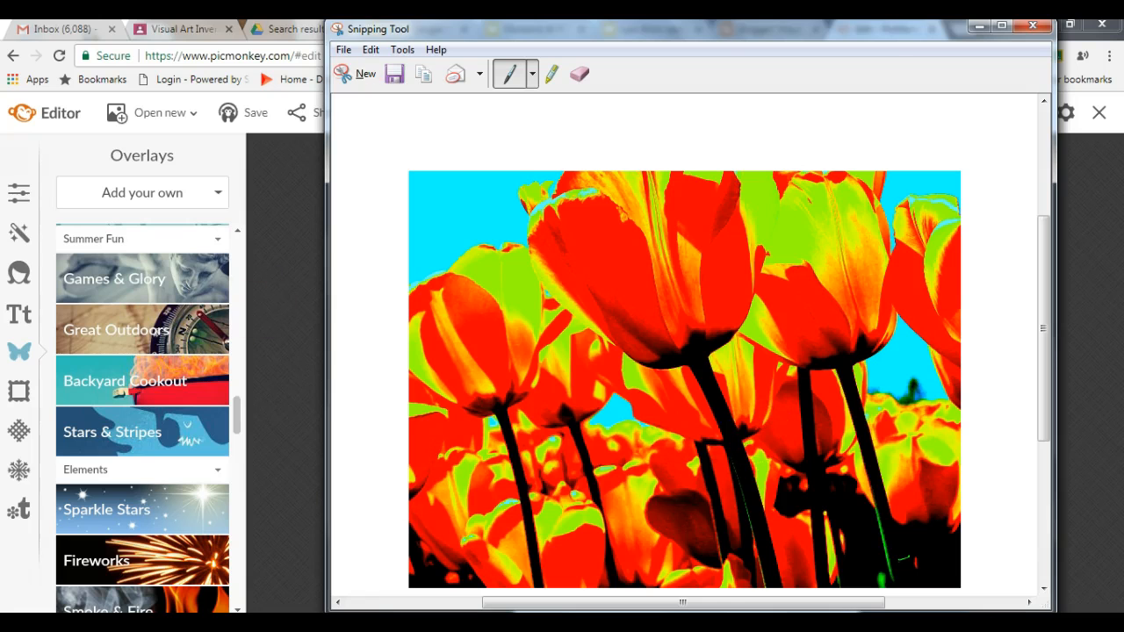
{"action": "left_click", "coordinate": [1032, 26]}
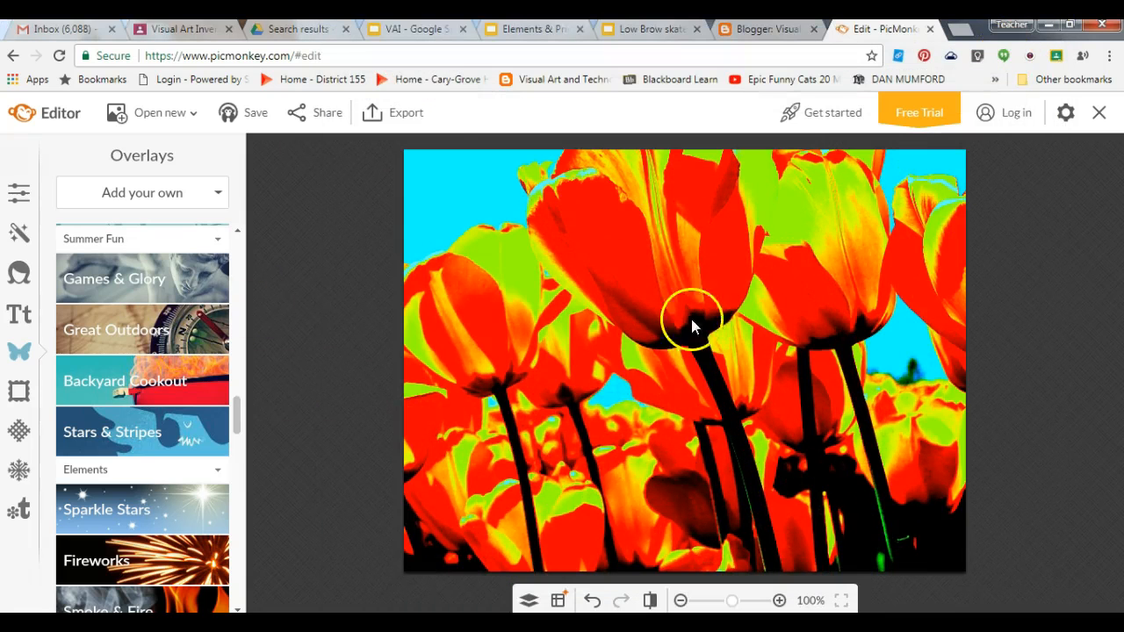
Switch to Blogger, view the published blog and find the post "Photo Editing Apps Vs. Adobe Photoshop CS6"
{"action": "left_click", "coordinate": [756, 32]}
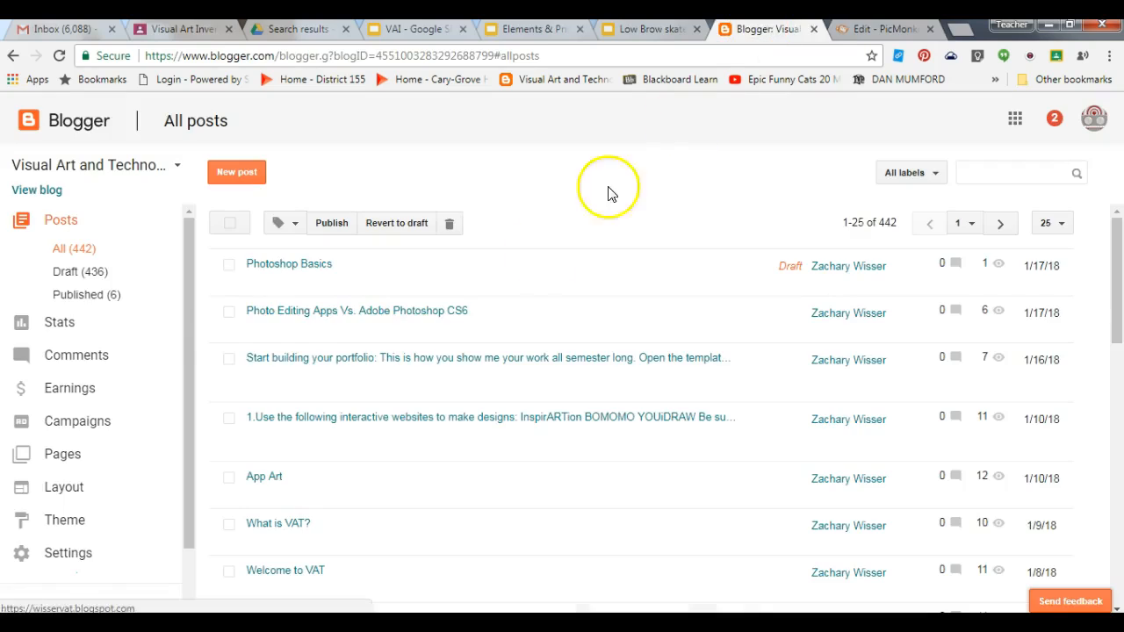
{"action": "left_click", "coordinate": [26, 195]}
{"action": "scroll", "coordinate": [138, 313], "scroll_direction": "down", "scroll_amount": 3}
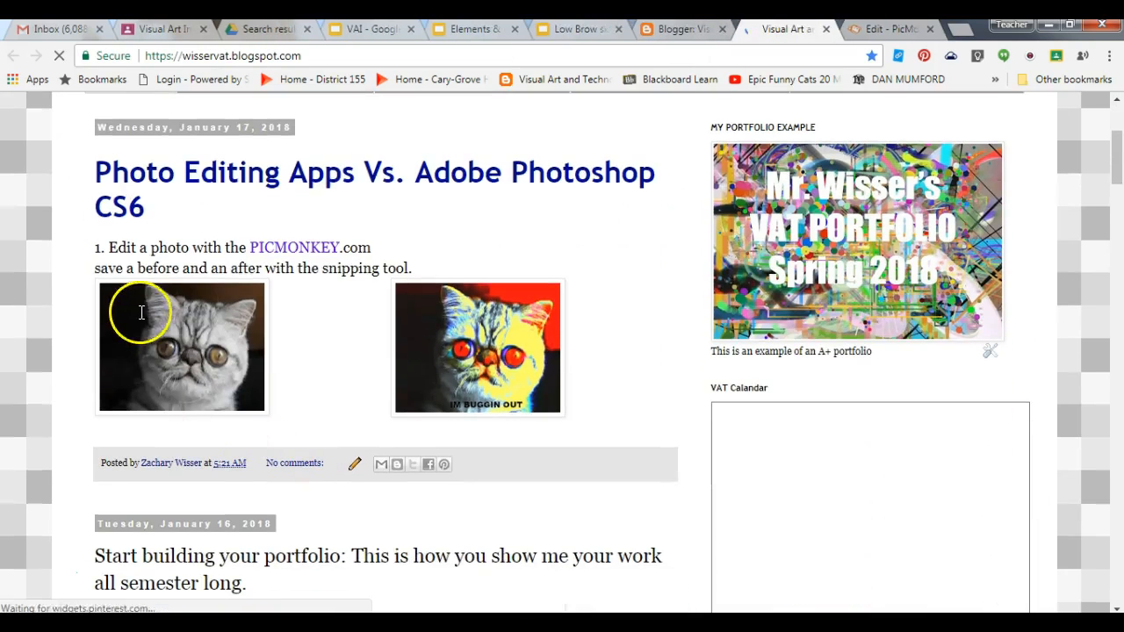